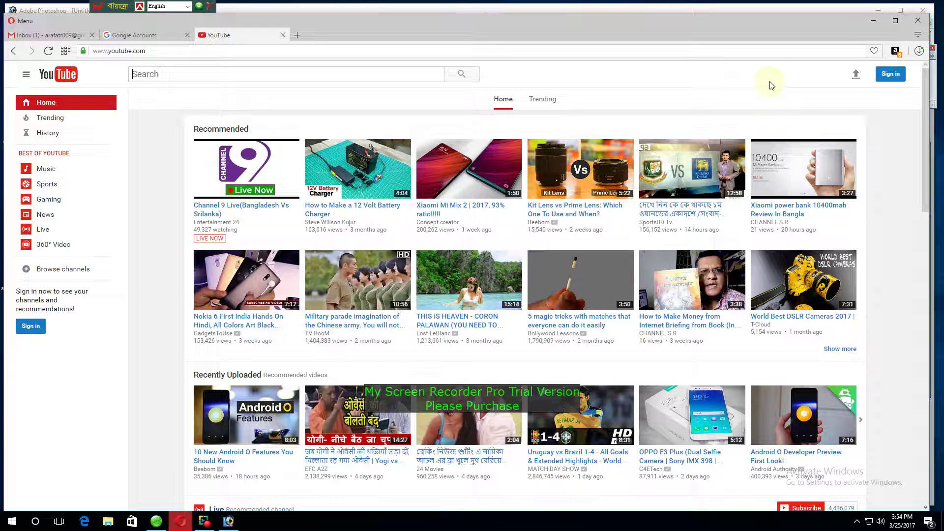
- Sign in to YouTube by choosing the listed Google account with the pink letter avatar and submitting the account password
left_click(890, 74)
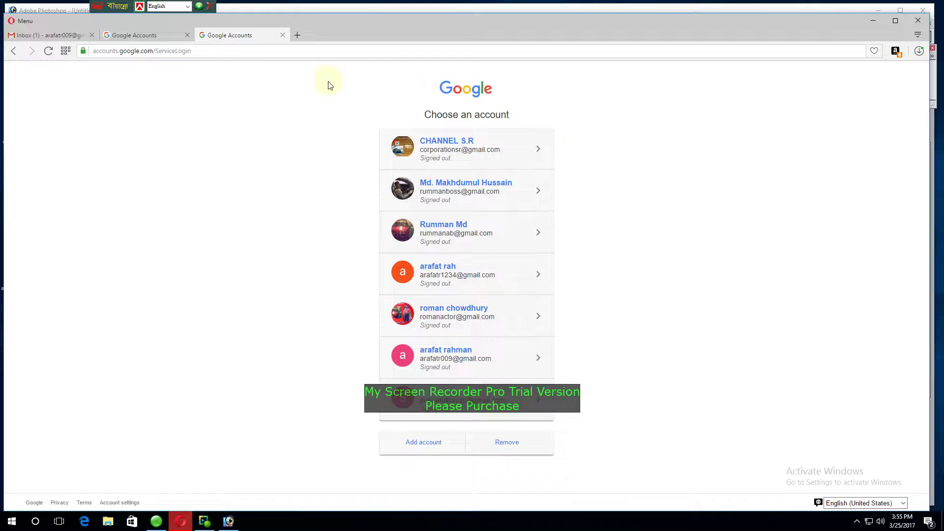
left_click(443, 361)
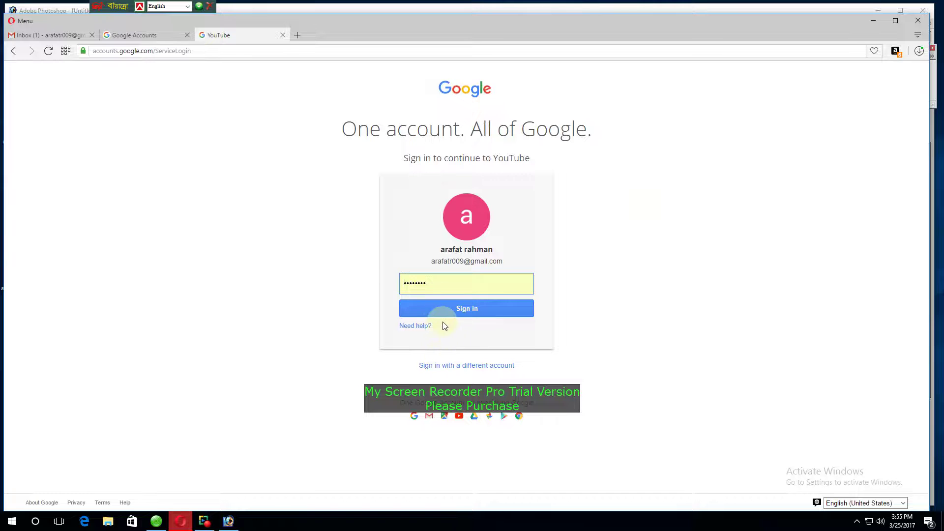
left_click(413, 287)
left_click(450, 310)
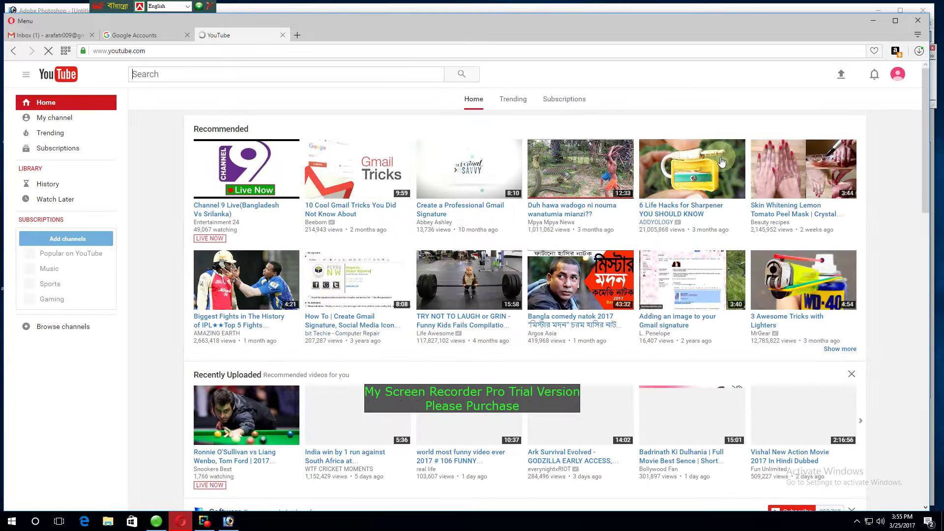
- Go through Creator Studio to open the signed-in account's channel page
left_click(897, 75)
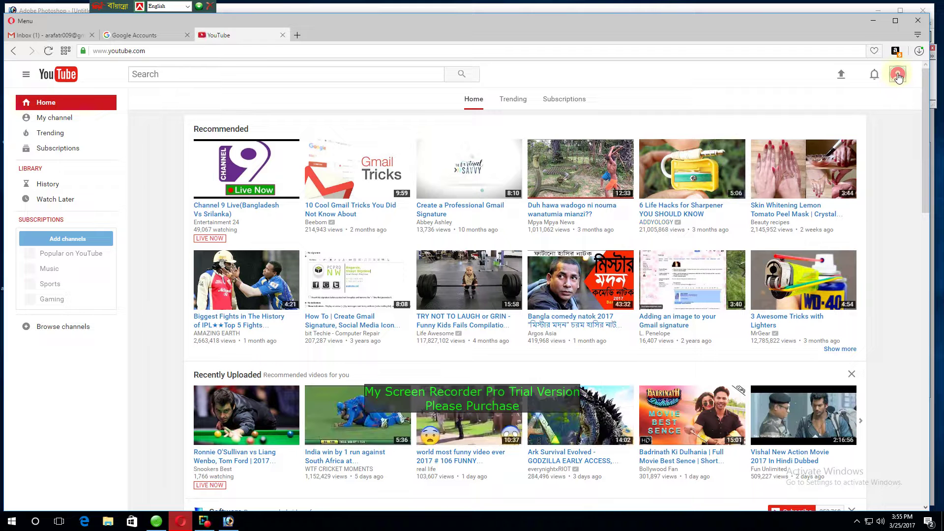
left_click(897, 75)
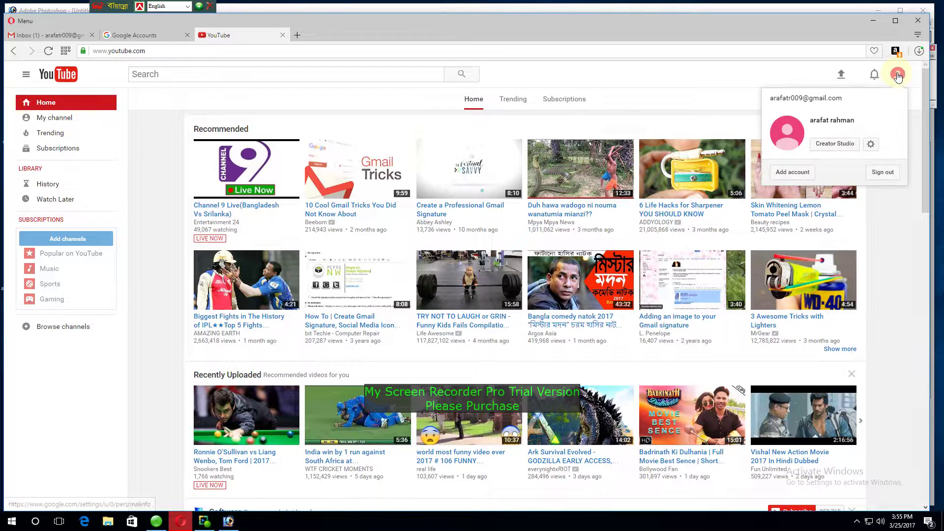
left_click(837, 149)
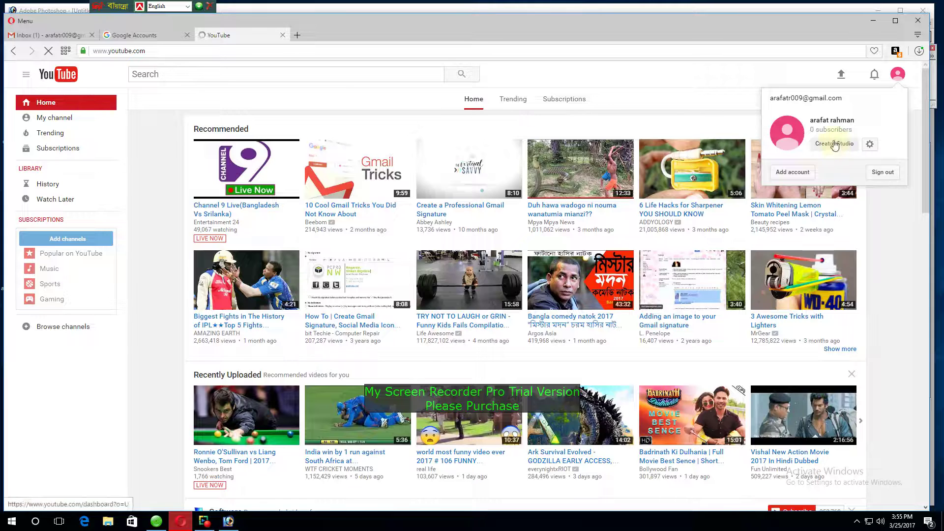
left_click(270, 120)
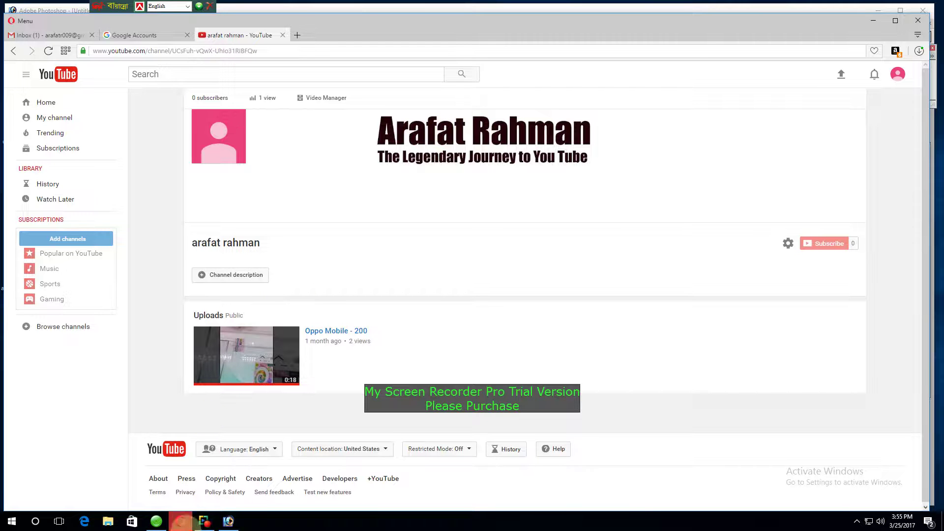
left_click(181, 522)
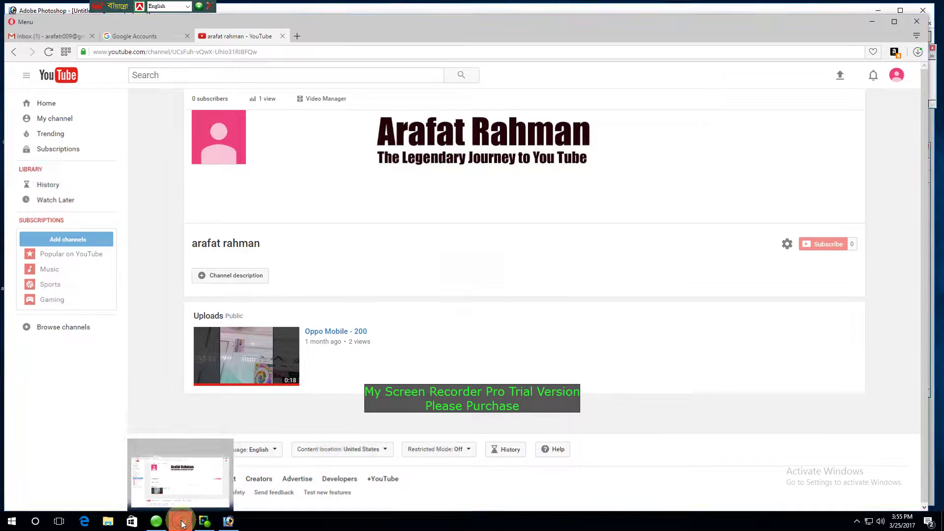
left_click(180, 523)
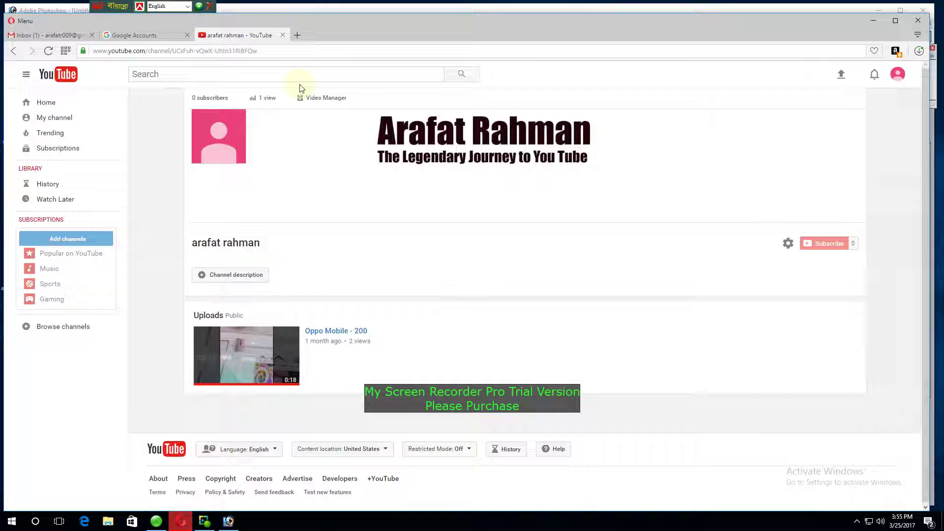
left_click(297, 36)
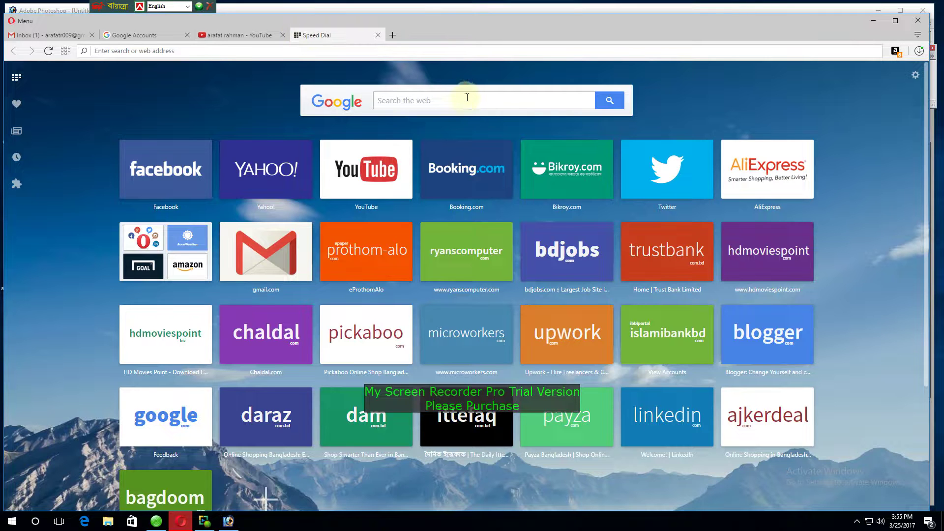
left_click(255, 35)
- Open the channel art upload dialog from the channel banner to check the recommended image size
left_click(858, 120)
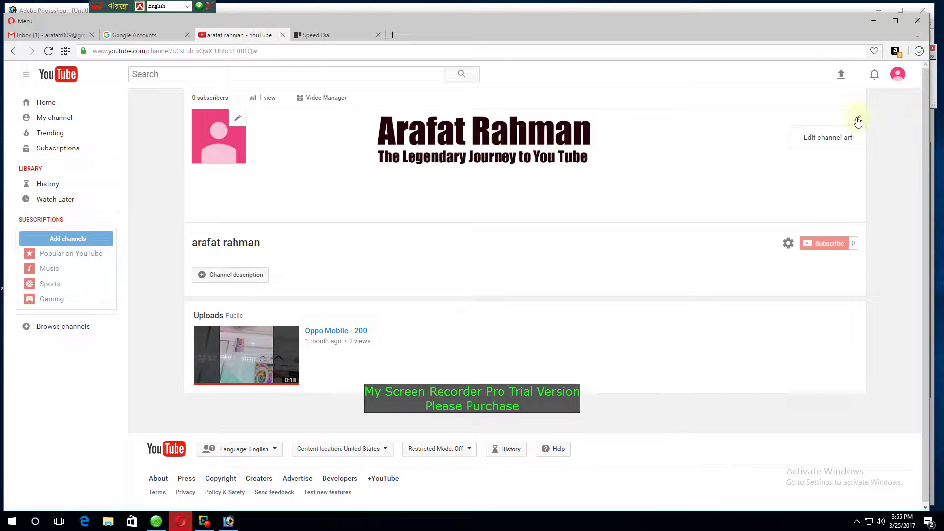
left_click(845, 136)
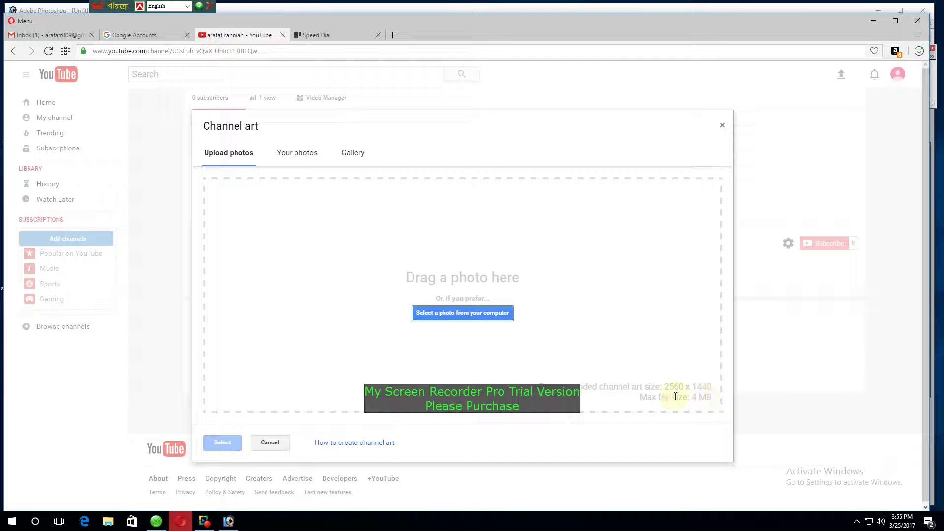
- Switch to Adobe Photoshop, unmaximize the document windows and bring the 8.psd banner to the front
left_click(229, 522)
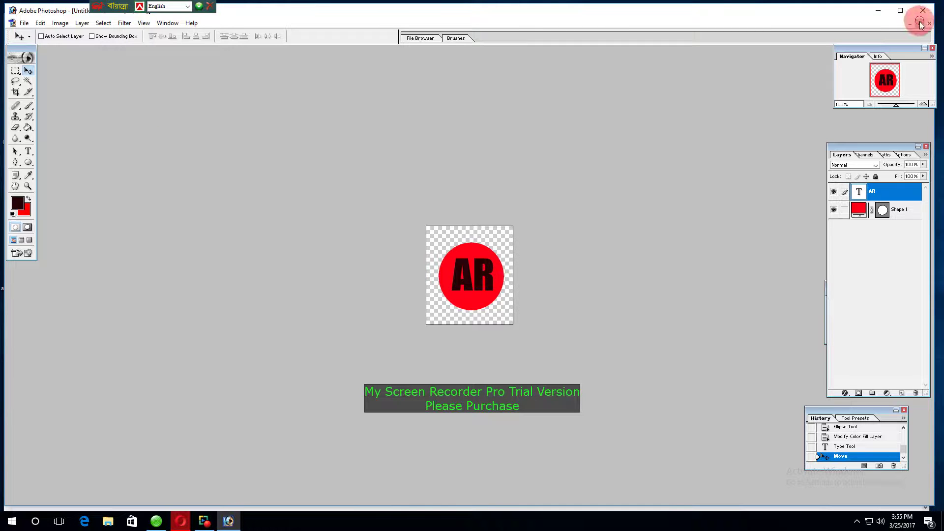
left_click(919, 23)
left_click(287, 63)
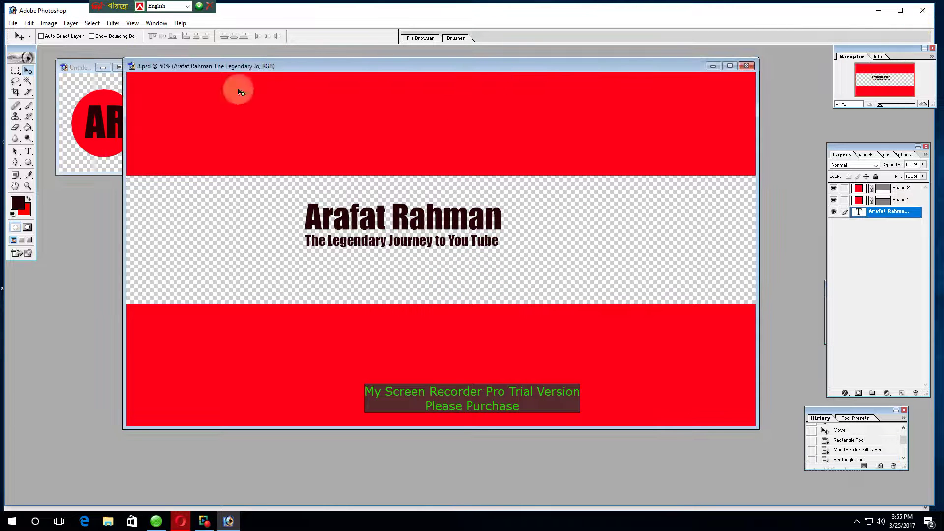
left_click(13, 22)
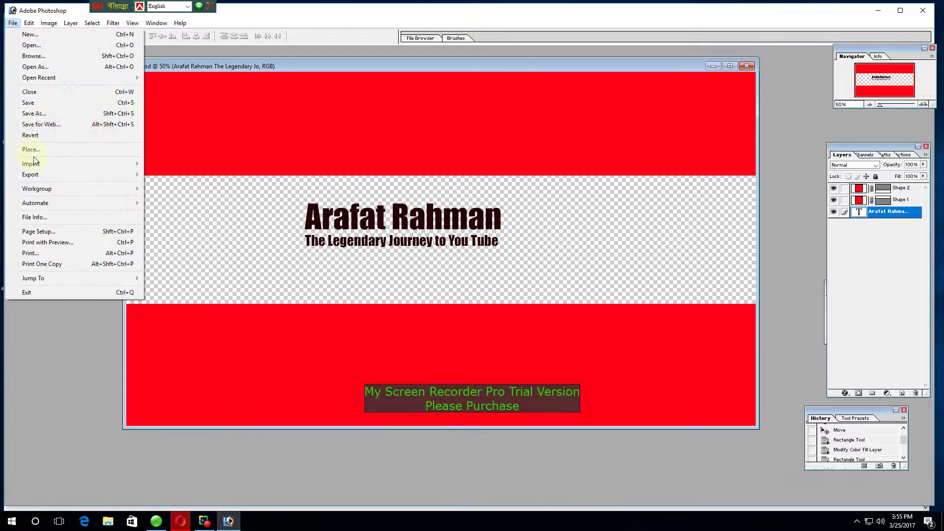
left_click(42, 115)
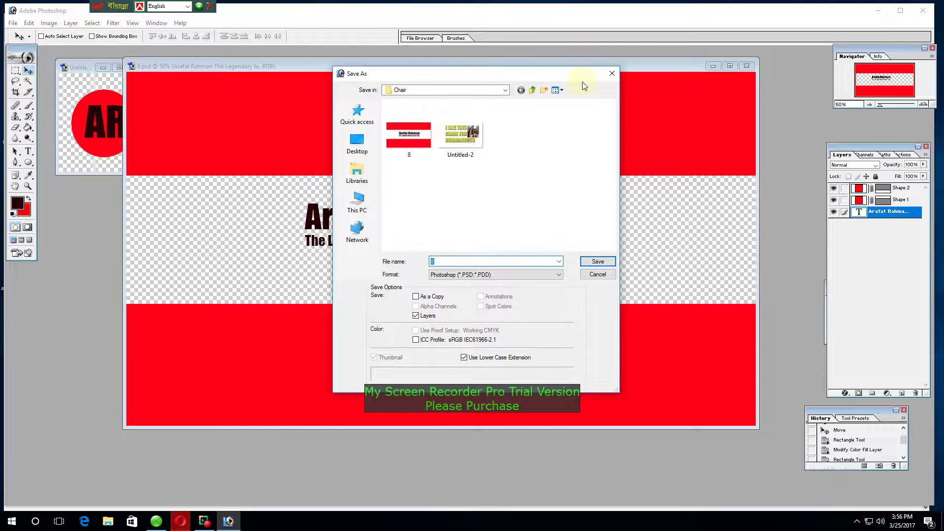
left_click(533, 276)
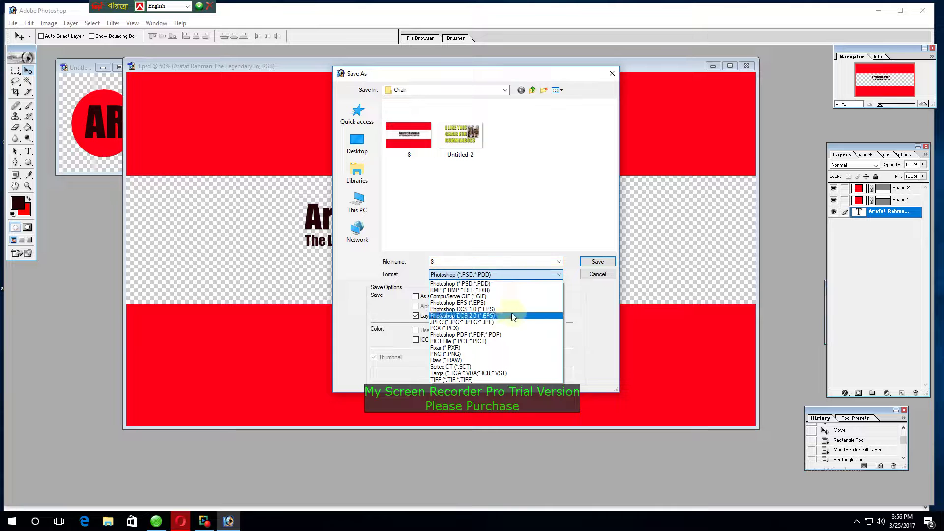
left_click(493, 322)
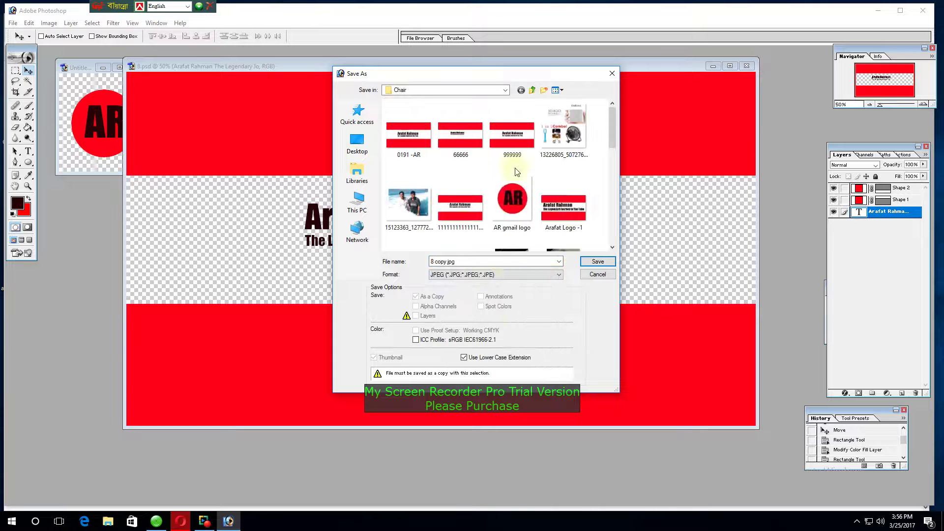
left_click(611, 73)
left_click(13, 23)
left_click(22, 32)
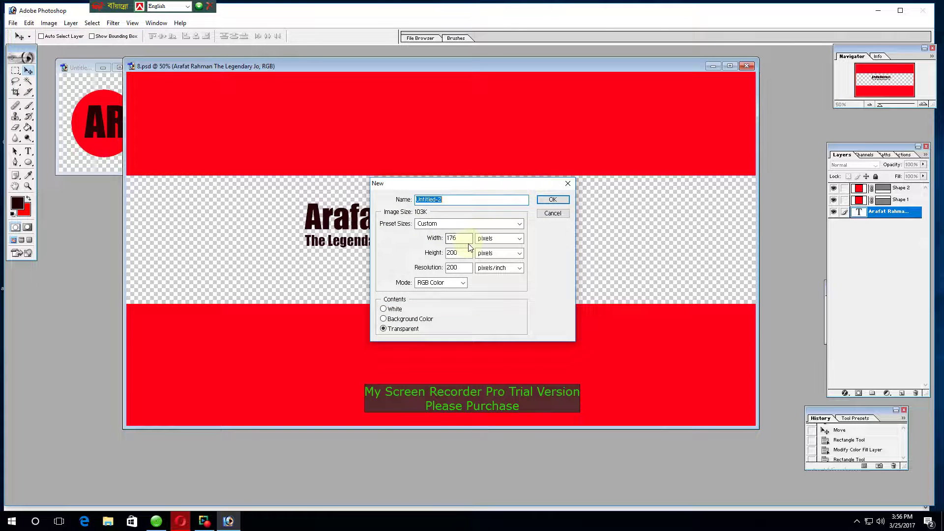
left_click(568, 184)
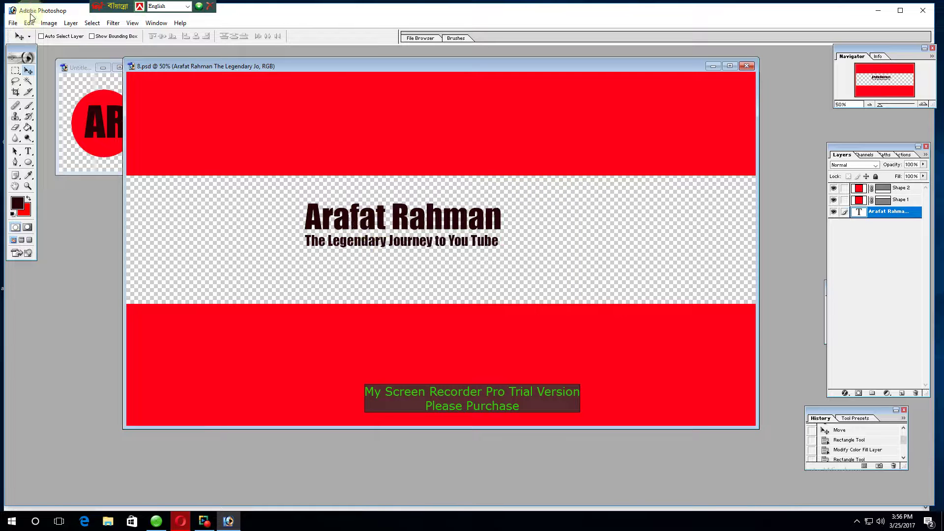
- Create a new transparent RGB document 2560 pixels wide and 1440 pixels high, matching YouTube's recommended channel art size
left_click(14, 23)
left_click(22, 33)
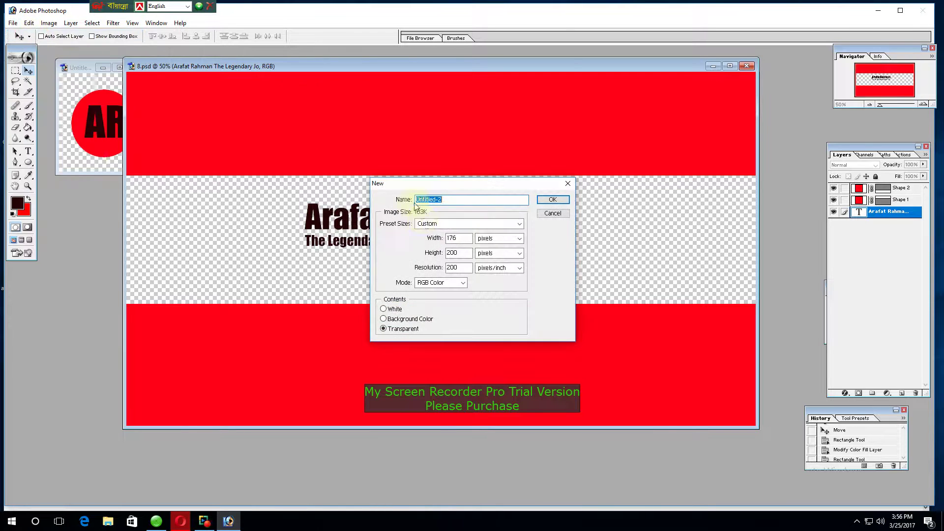
double_click(455, 238)
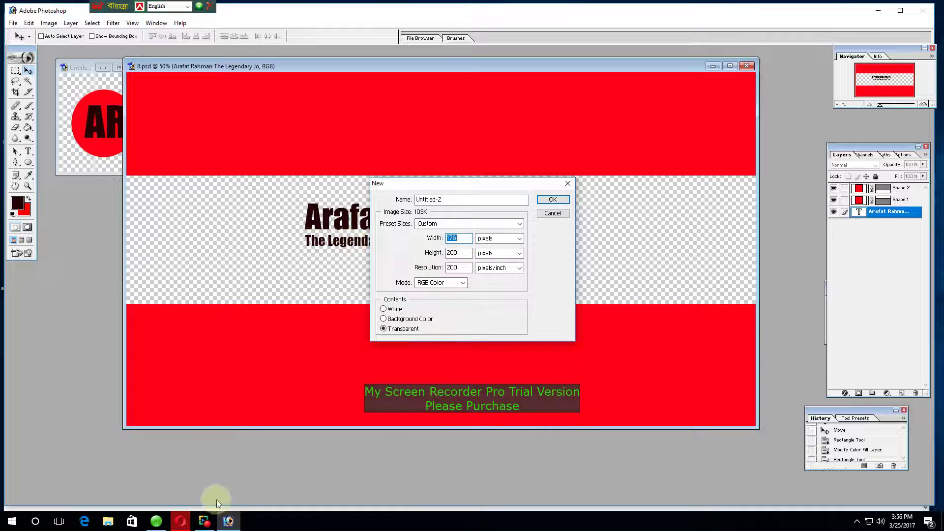
left_click(180, 521)
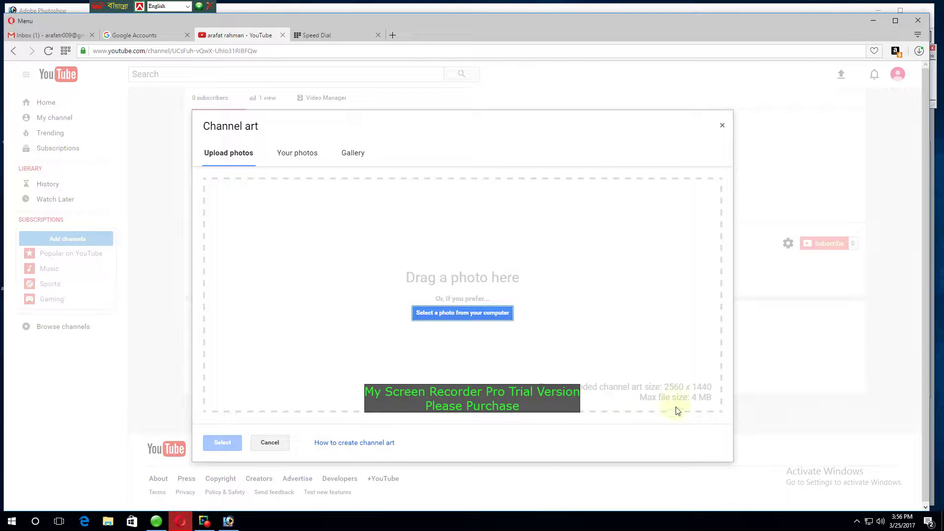
left_click(228, 520)
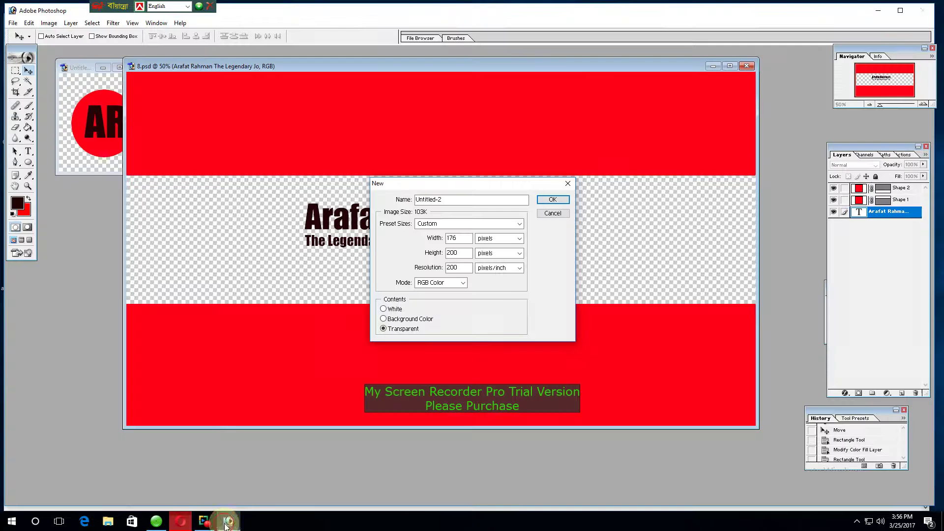
double_click(465, 241)
type("2560")
key("Tab")
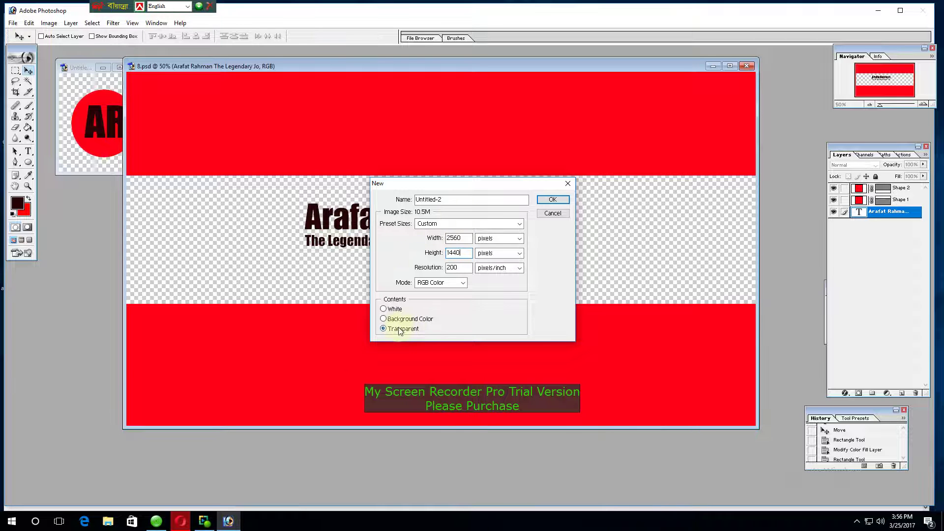
left_click(552, 199)
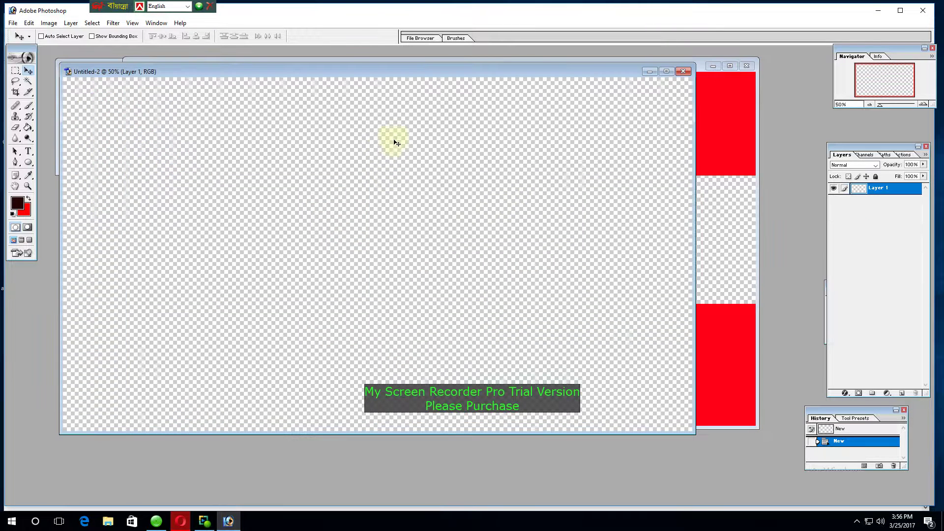
- Draw two dark full-width rectangles with the Rectangle tool, covering about the upper and lower thirds of the new canvas
mouse_move(535, 70)
left_mouse_down()
mouse_move(549, 184)
mouse_move(521, 70)
left_mouse_up()
left_click_drag(593, 74, 661, 72)
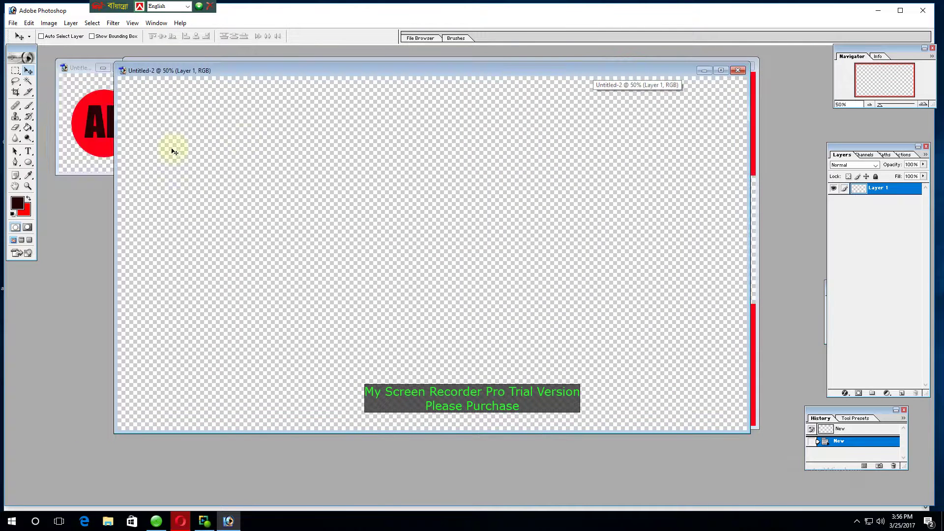
left_click(32, 163)
left_click_drag(37, 166, 72, 165)
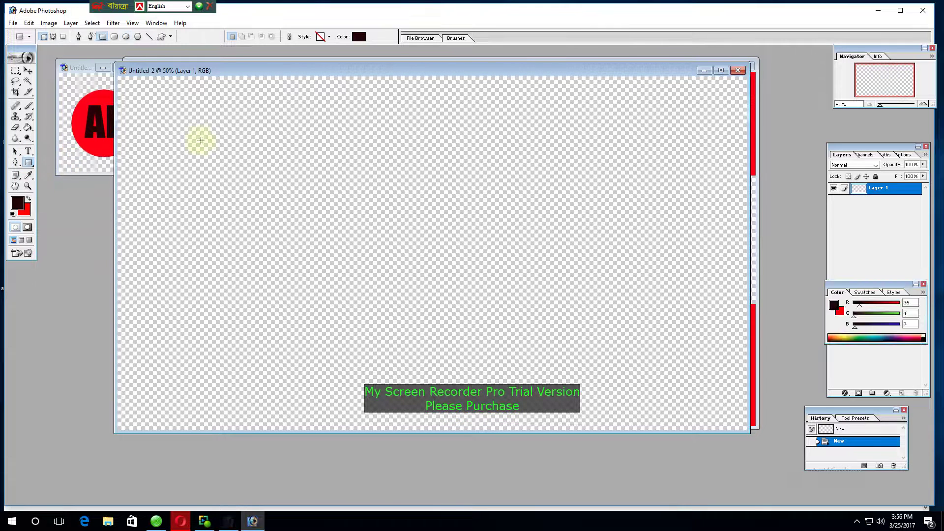
left_click_drag(625, 69, 624, 143)
left_click_drag(334, 142, 325, 111)
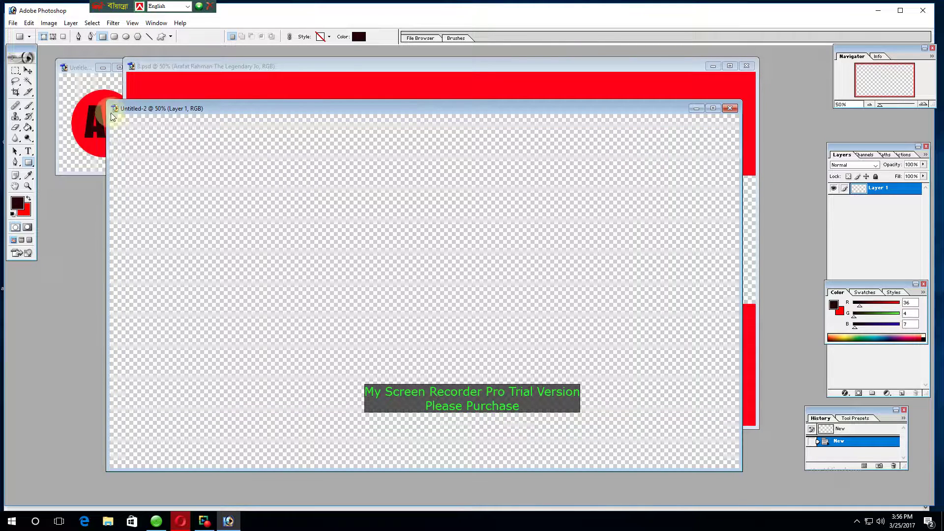
left_click_drag(112, 115, 739, 226)
left_click_drag(105, 344, 790, 516)
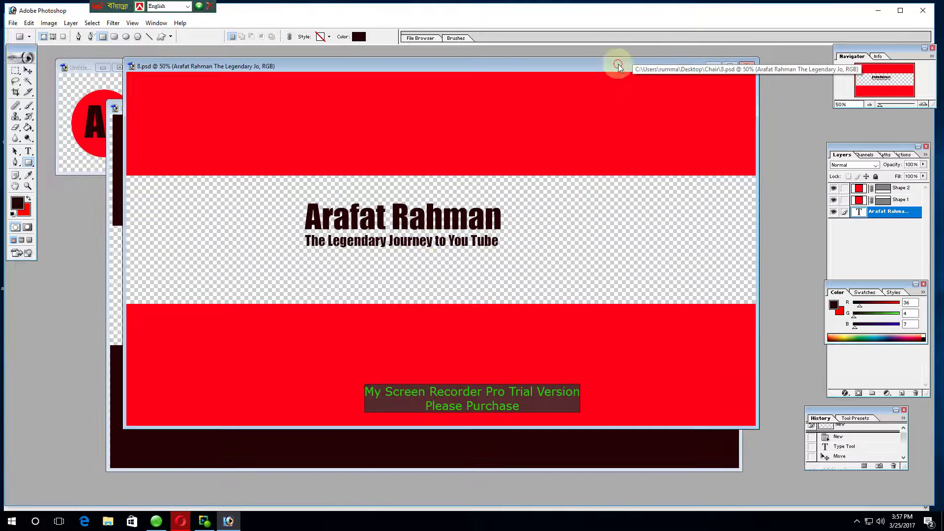
- Compare with the 8.psd banner and recolor the lower rectangle of the new document to red FB031A
left_click(617, 61)
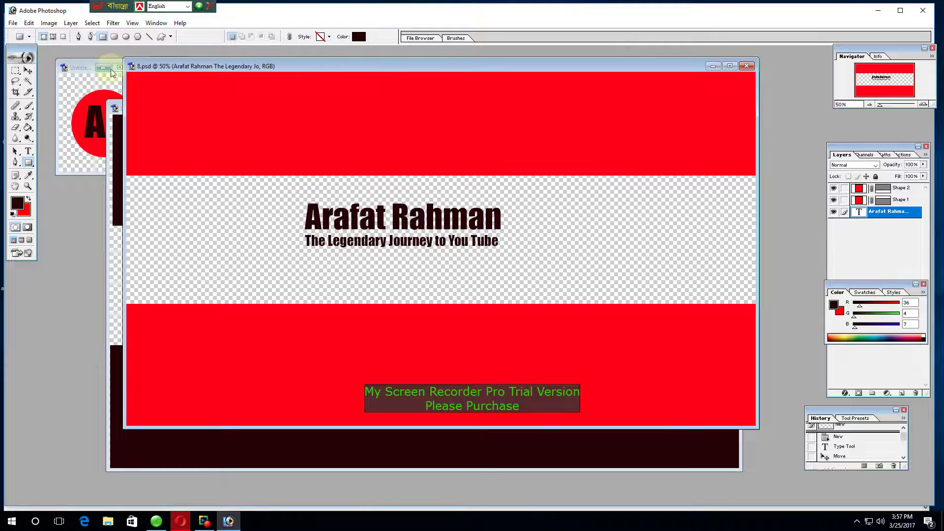
left_click(116, 105)
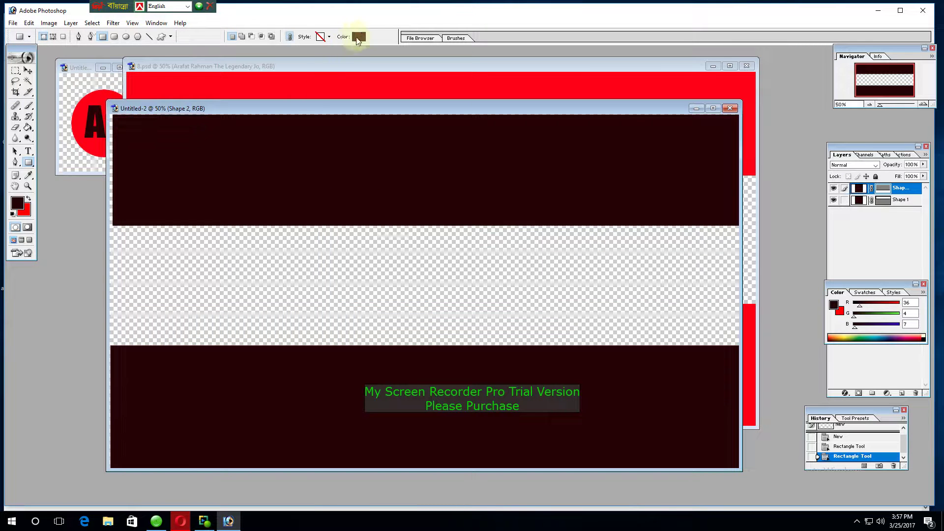
left_click(359, 37)
left_click(481, 203)
left_click(568, 196)
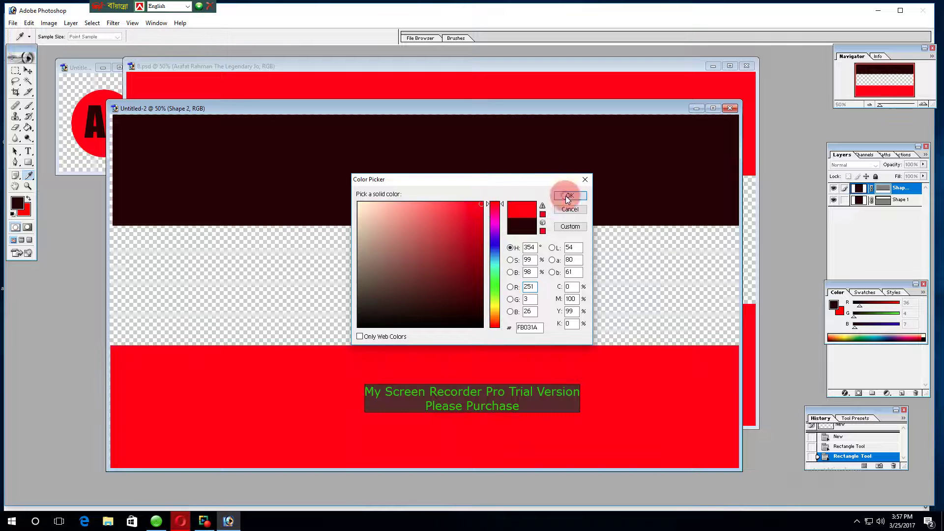
- Select the Shape 1 layer and move the dark upper rectangle slightly so it meets the canvas's left edge
right_click(230, 156)
key("Escape")
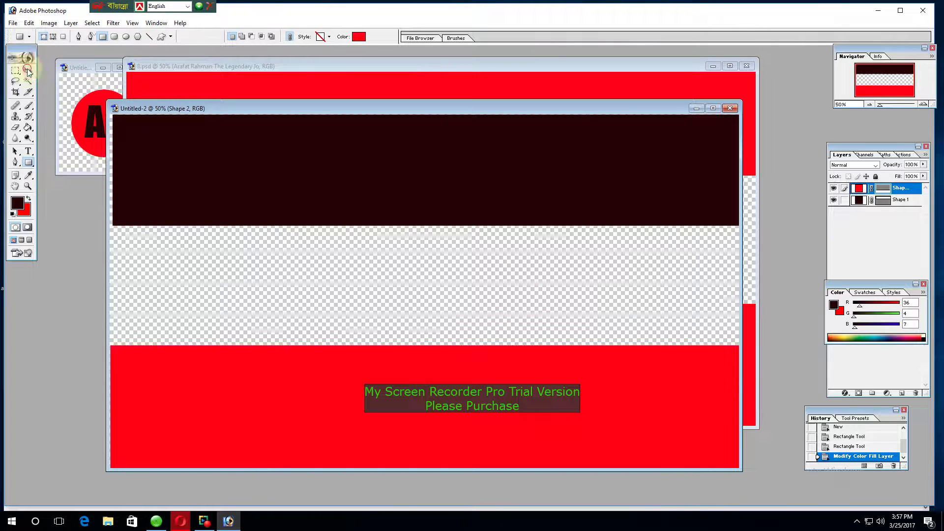
left_click(16, 70)
left_click(28, 71)
right_click(274, 160)
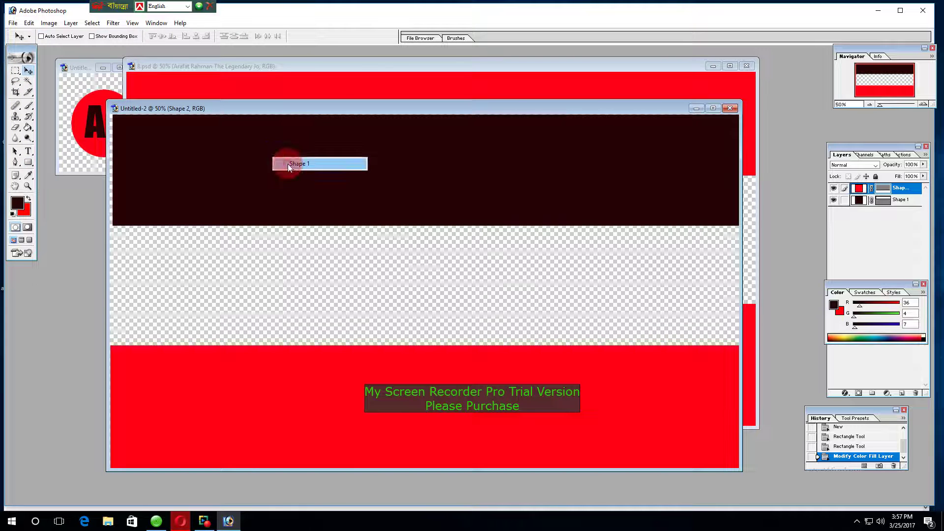
left_click(295, 164)
left_click(283, 179)
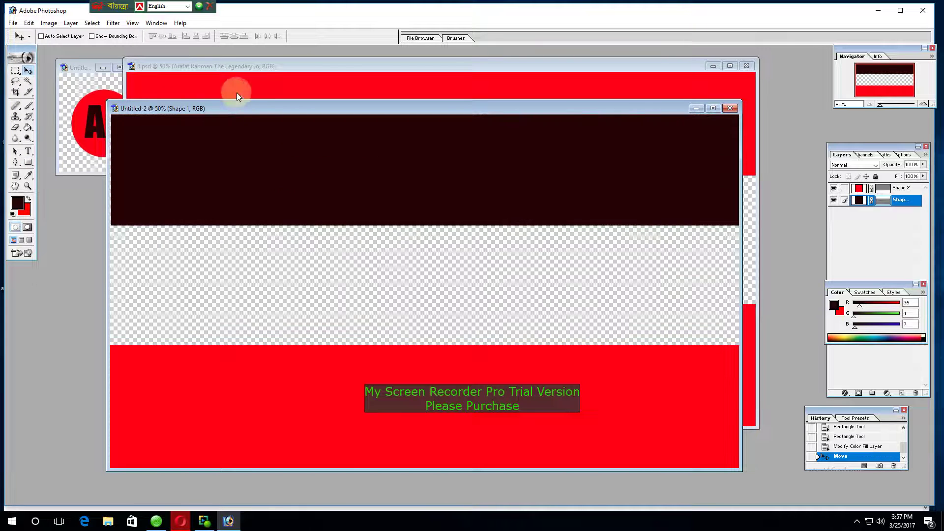
- Set the foreground color to red (RGB 255, 5, 29) and try to fill the upper rectangle with the Paint Bucket
left_click(28, 127)
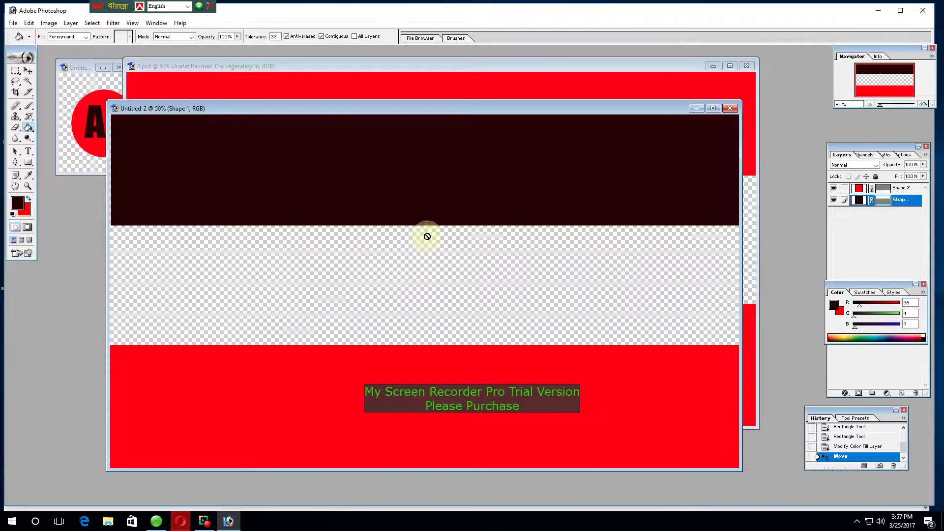
left_click(833, 305)
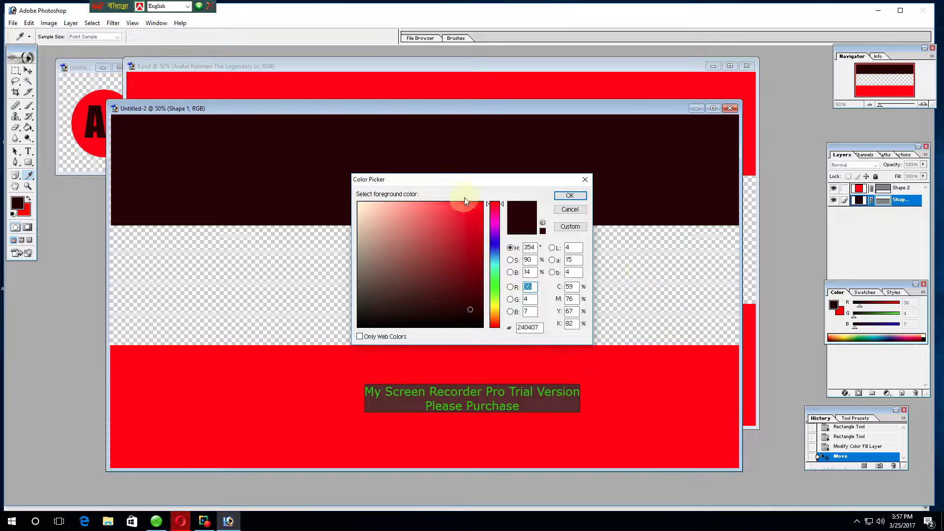
left_click(481, 204)
left_click(568, 196)
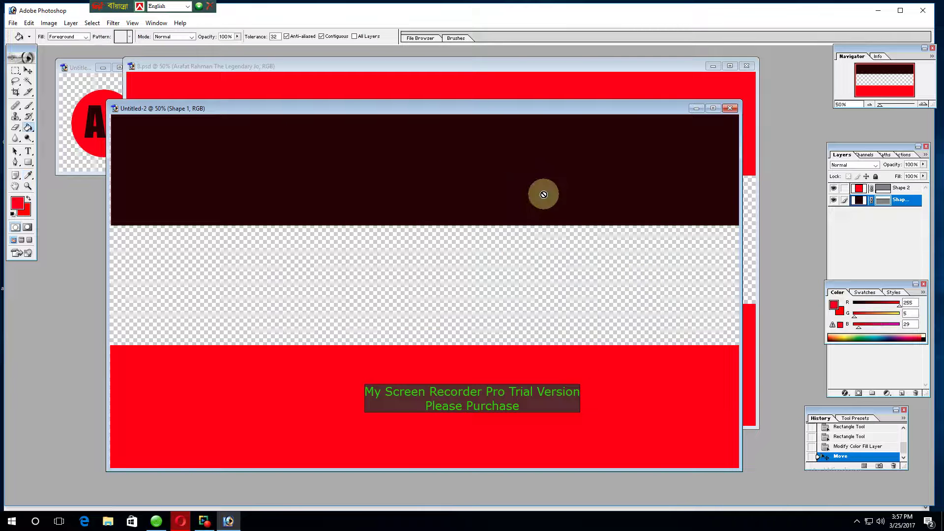
right_click(418, 148)
left_click(382, 146)
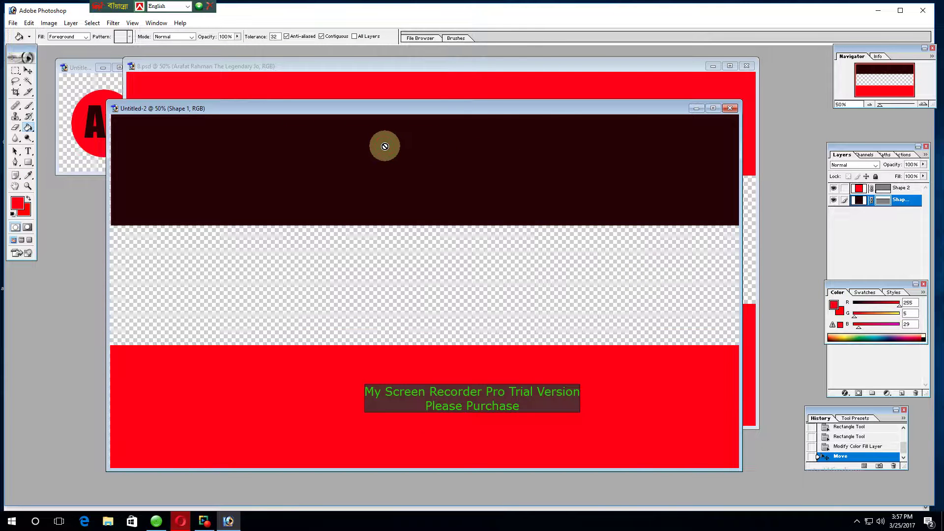
- Unlink the vector mask of the Shape 1 layer and try the Paint Bucket fill on the upper rectangle again
left_click(857, 201)
left_click(871, 200)
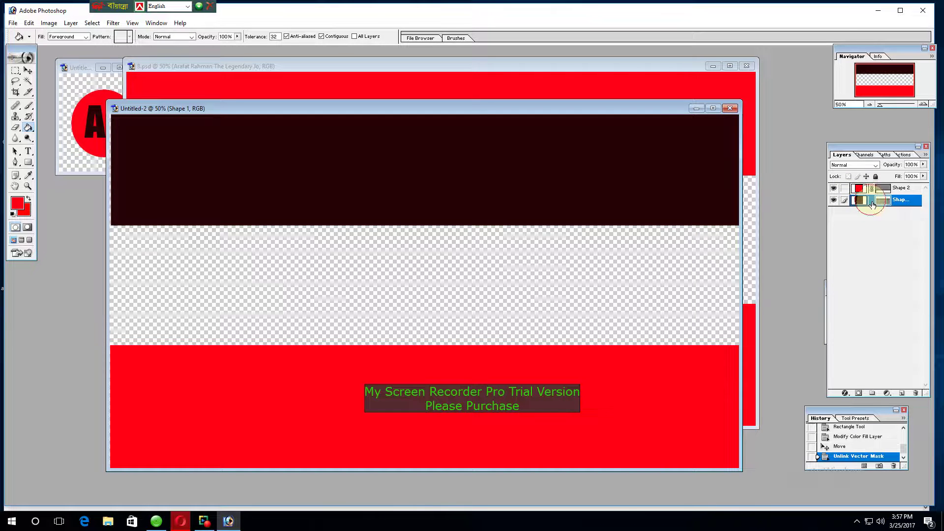
left_click(854, 198)
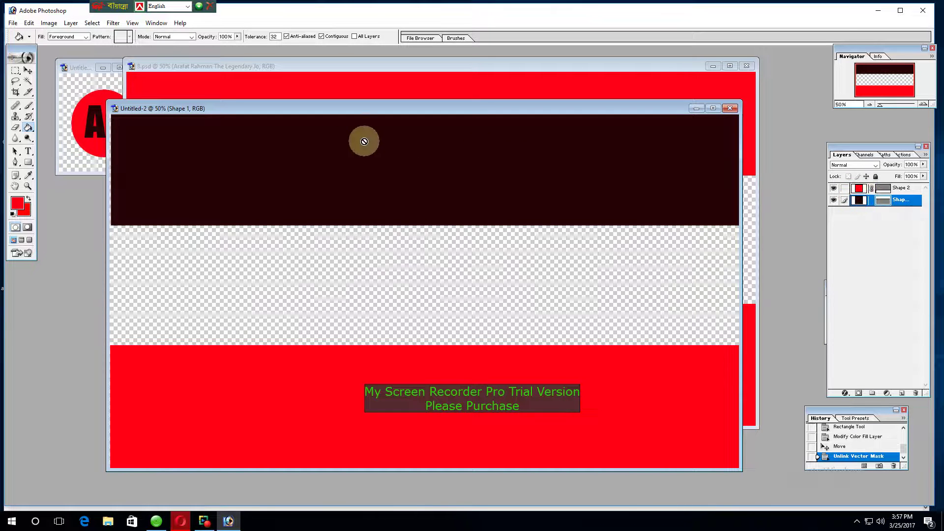
left_click(288, 139)
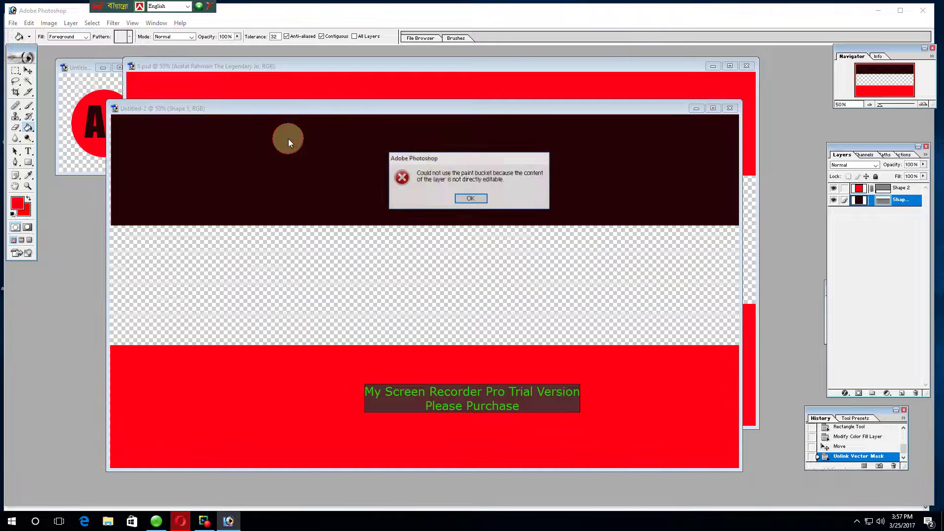
left_click(470, 197)
- Bring the 8.psd banner forward, switch to the YouTube channel page in Opera and upload 66666 from the Chair folder as channel art
left_click(476, 65)
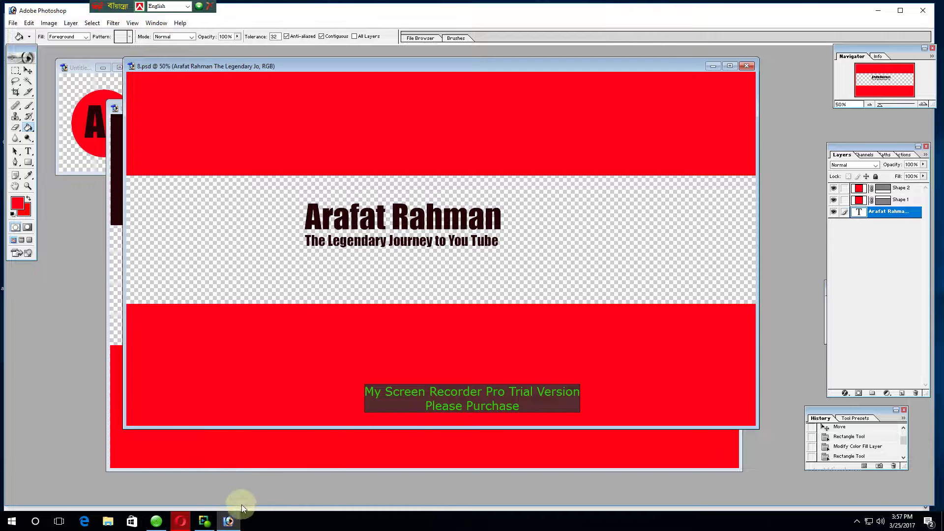
left_click(231, 520)
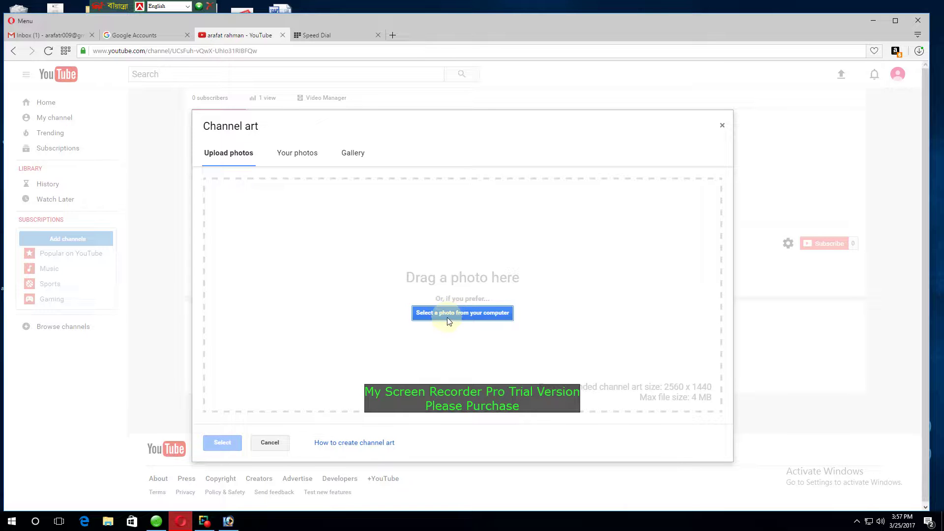
left_click(481, 313)
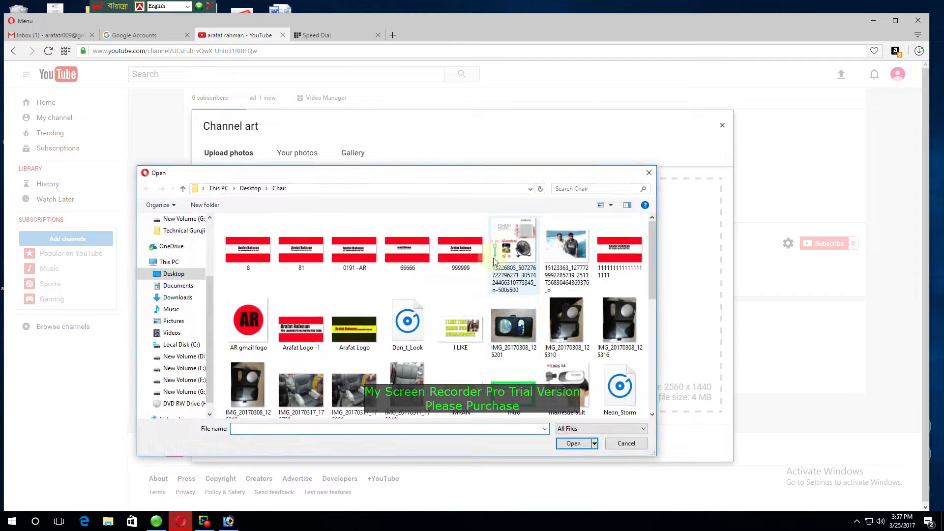
left_click(409, 254)
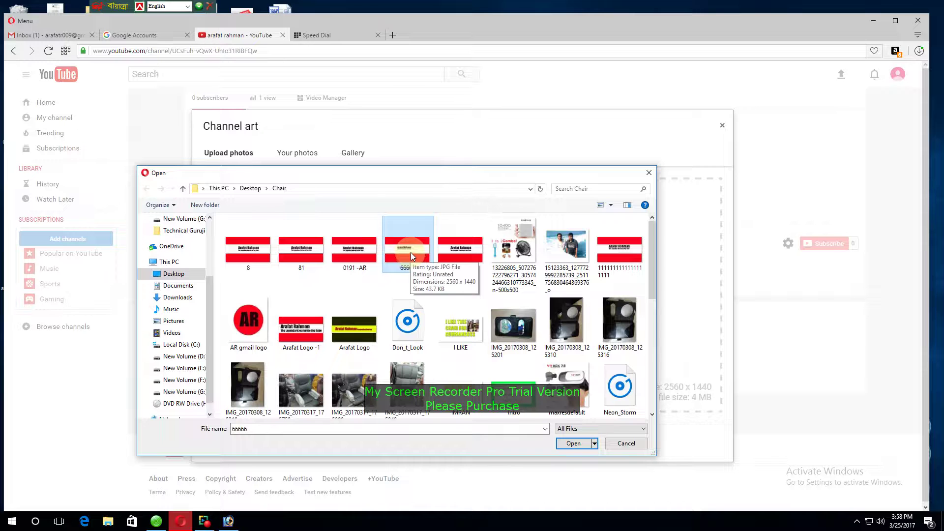
left_click(572, 445)
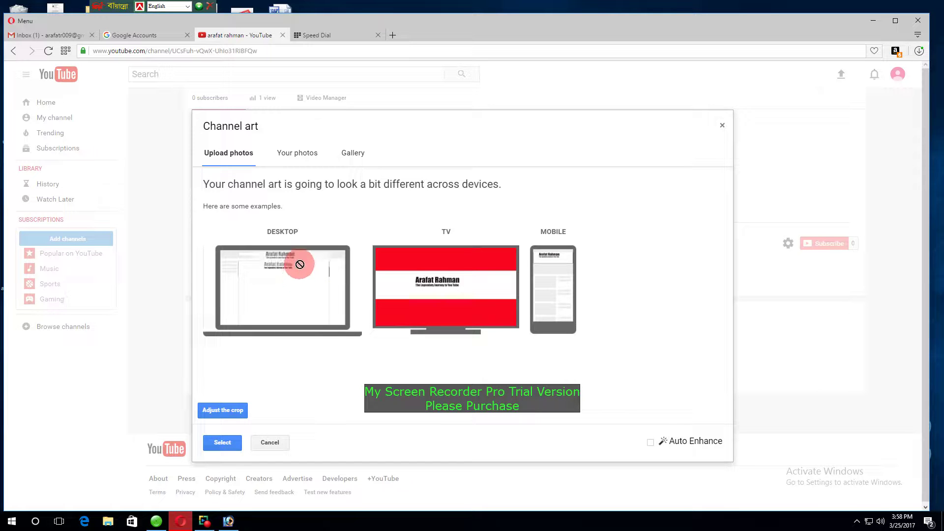
- Check the crop of 66666.jpg, return to the devices preview and apply the image as the channel art
left_click(233, 418)
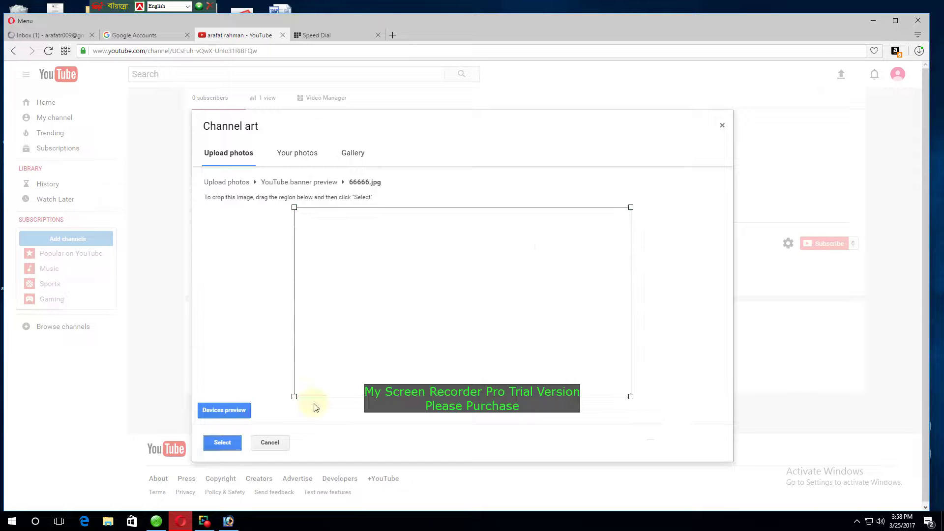
left_click(235, 412)
left_click(222, 442)
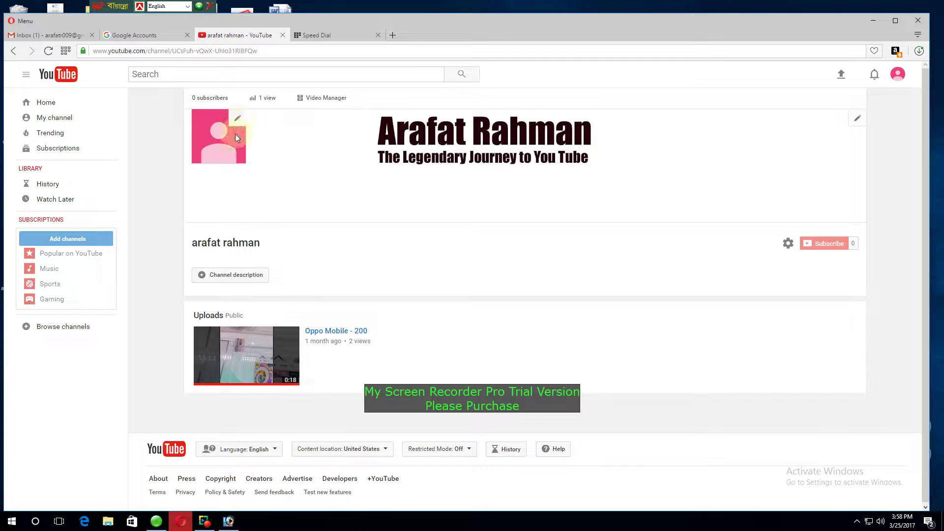
- Edit the channel icon through the Google account and set the smaller existing AR logo as the profile photo
left_click(238, 122)
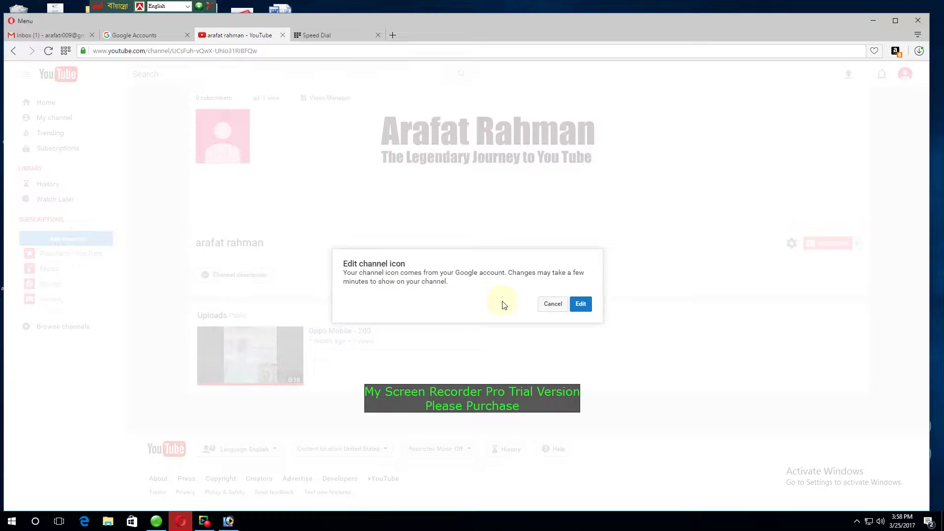
left_click(580, 304)
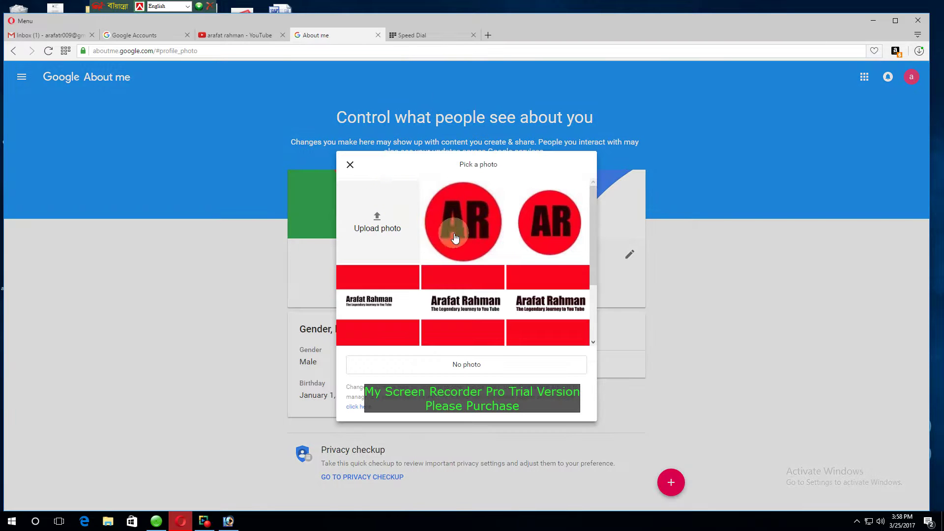
left_click(561, 226)
left_click(587, 126)
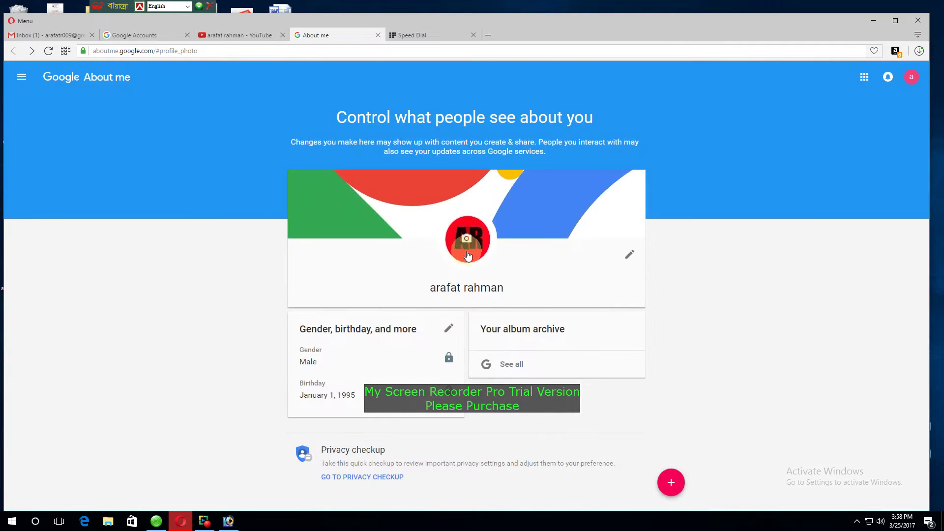
- Check the YouTube channel page, switch to Gmail and upload AR gmail logo from the computer as a new profile photo
left_click(228, 37)
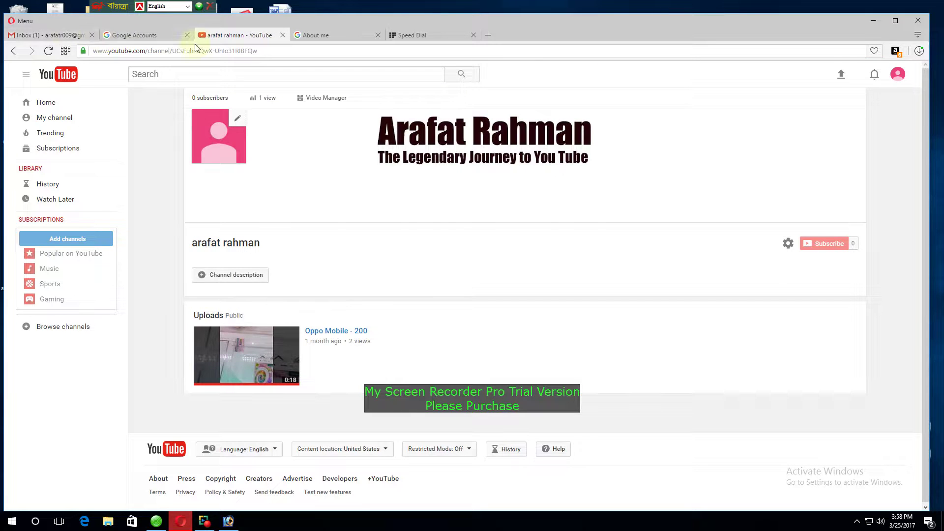
left_click(64, 32)
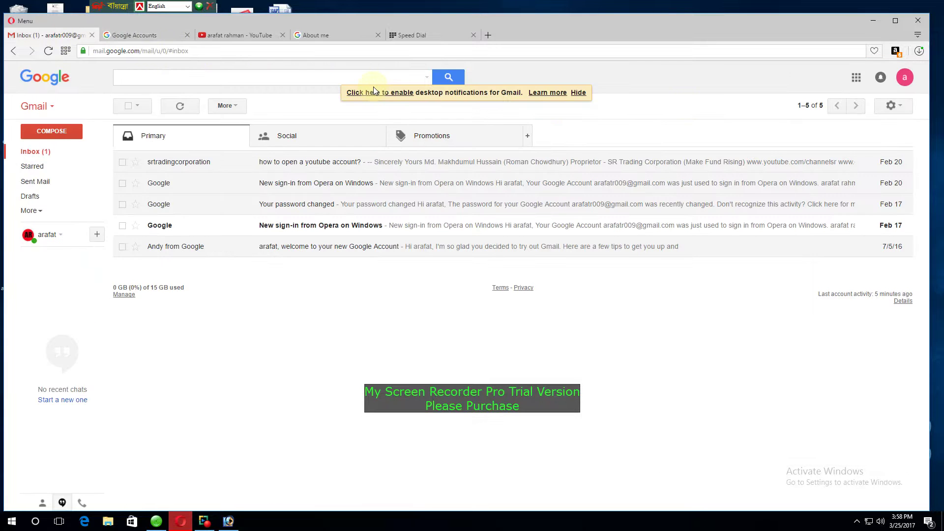
left_click(904, 79)
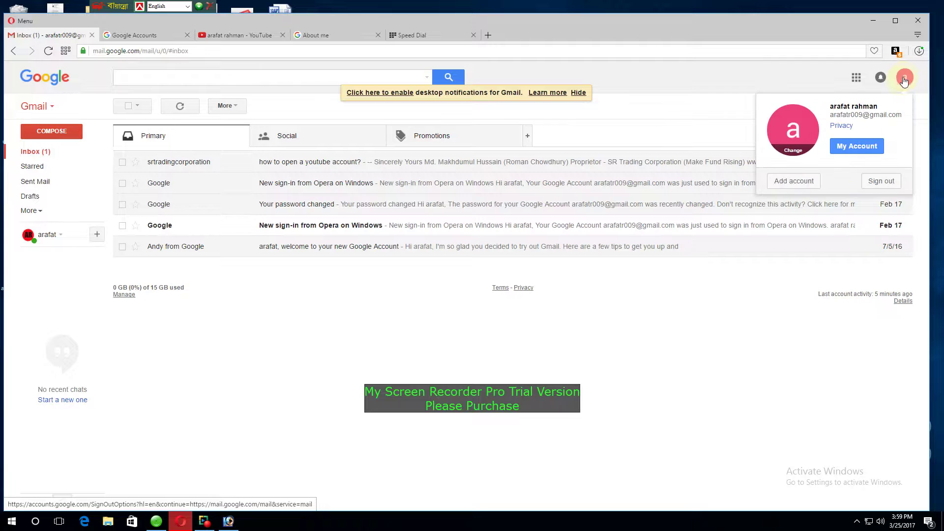
left_click(787, 143)
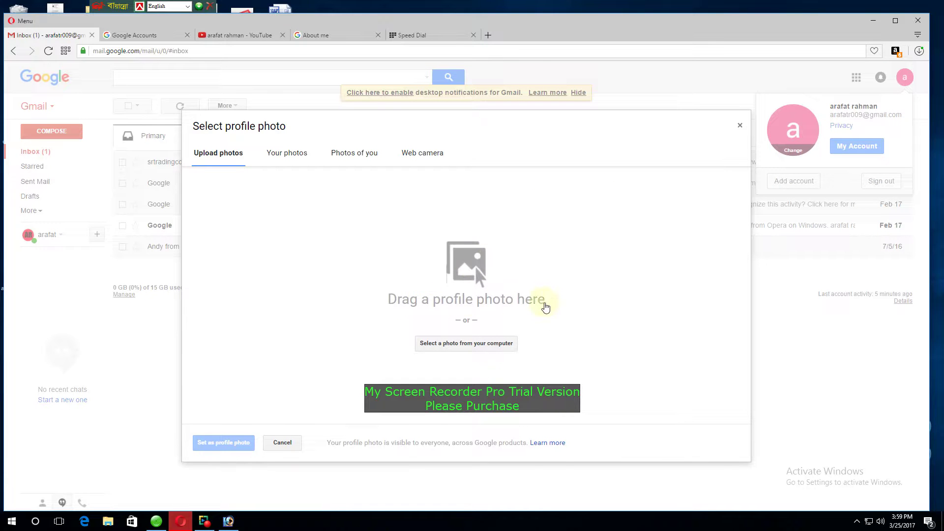
left_click(480, 344)
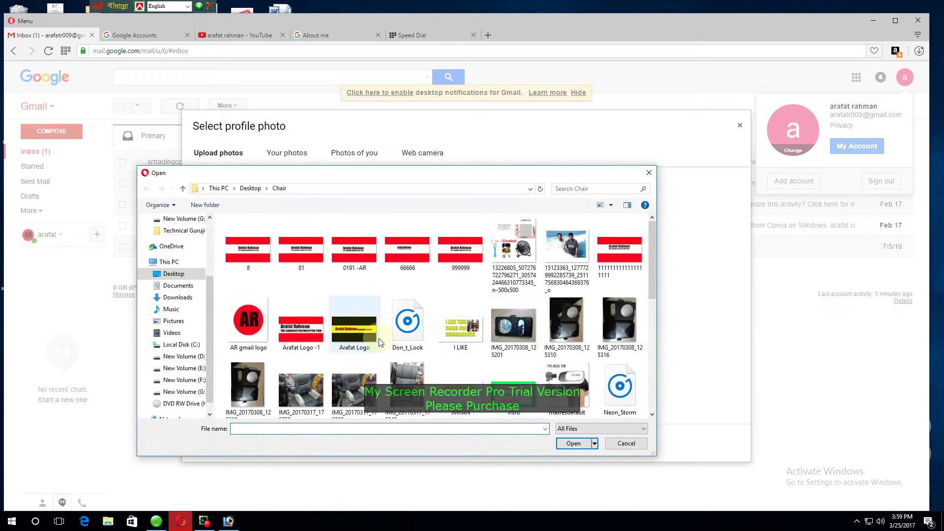
left_click(251, 328)
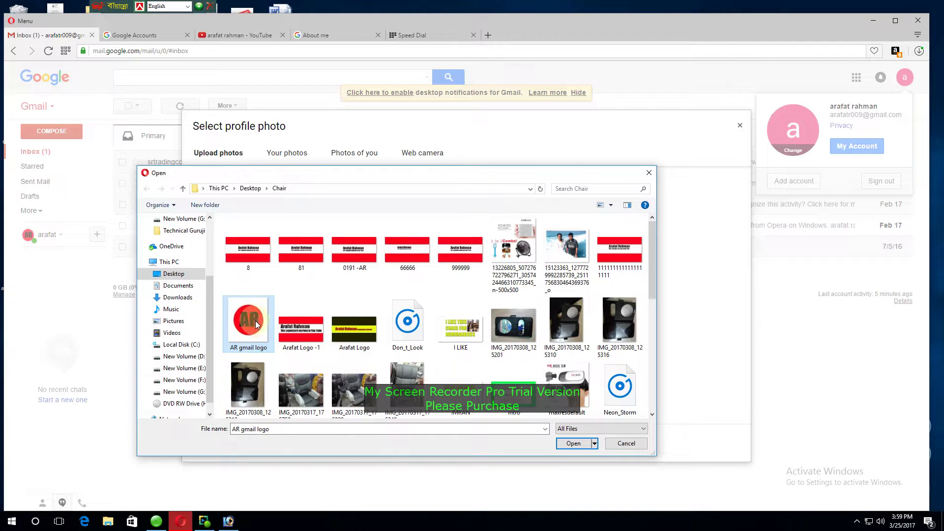
left_click(566, 442)
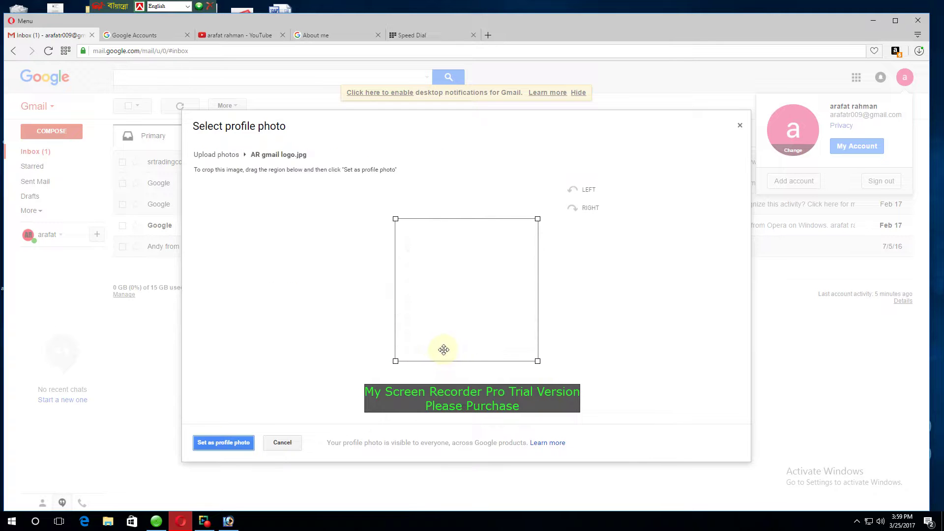
- Enlarge the crop region to enclose the whole red AR circle, set it as the profile photo and close the account card
left_click_drag(443, 348, 462, 319)
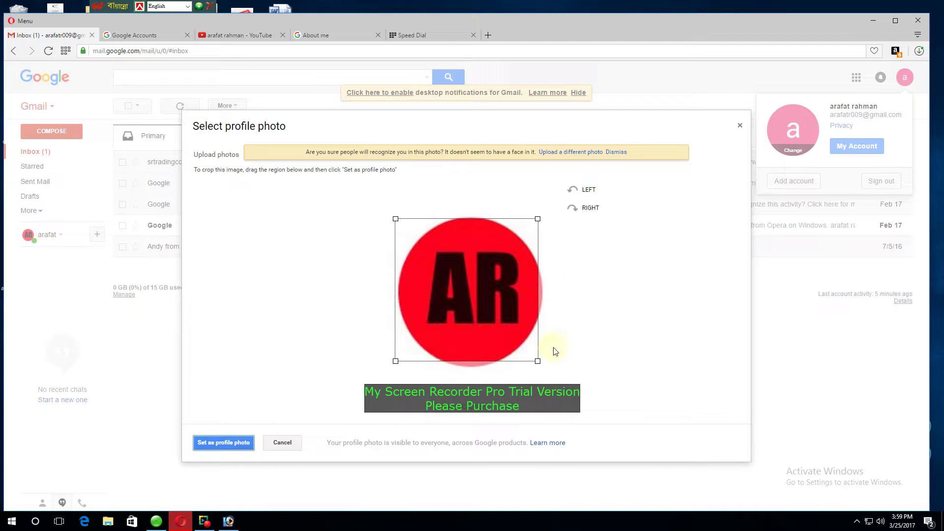
left_click_drag(537, 360, 552, 375)
left_click_drag(535, 344, 527, 336)
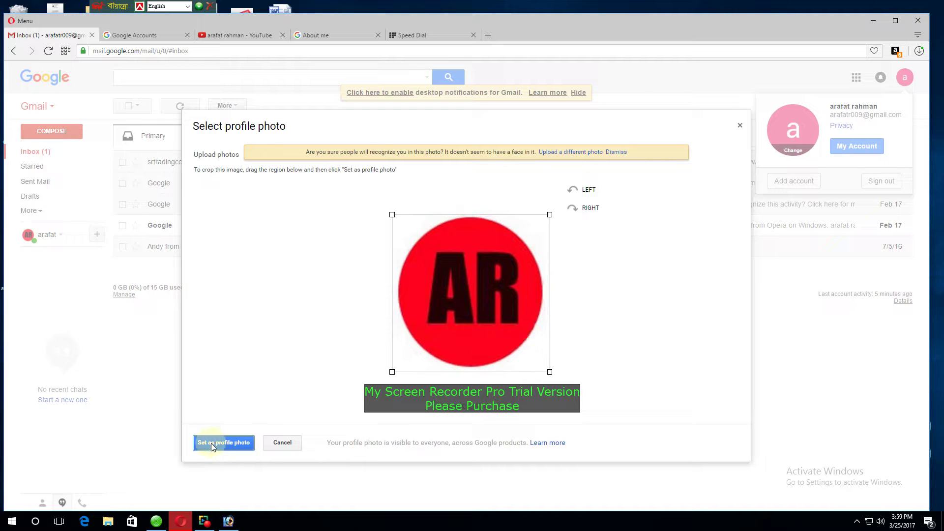
left_click(231, 444)
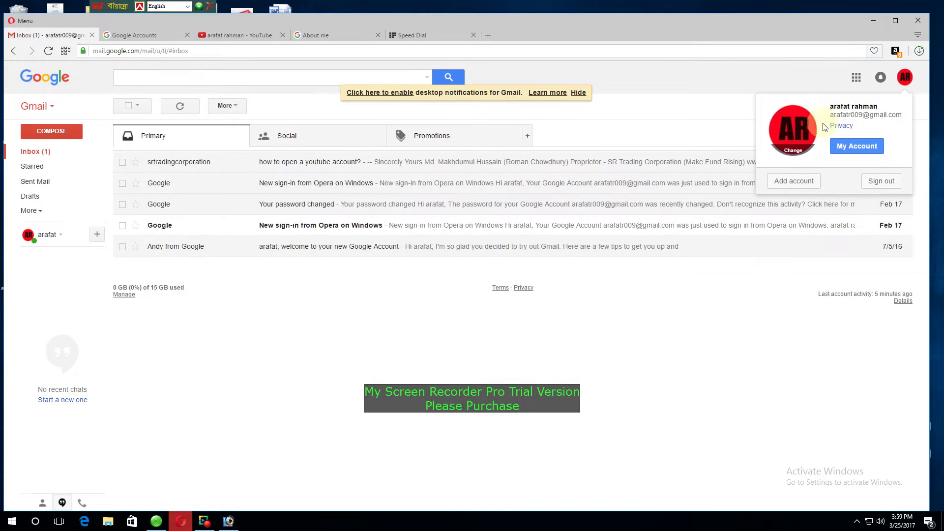
left_click(727, 85)
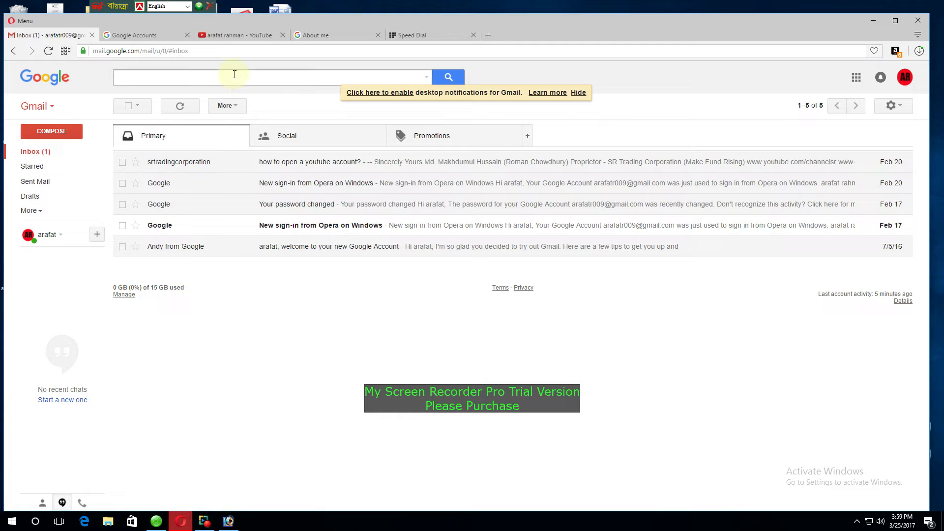
- Return to the YouTube channel page and review its channel art and icon
left_click(326, 36)
left_click(254, 37)
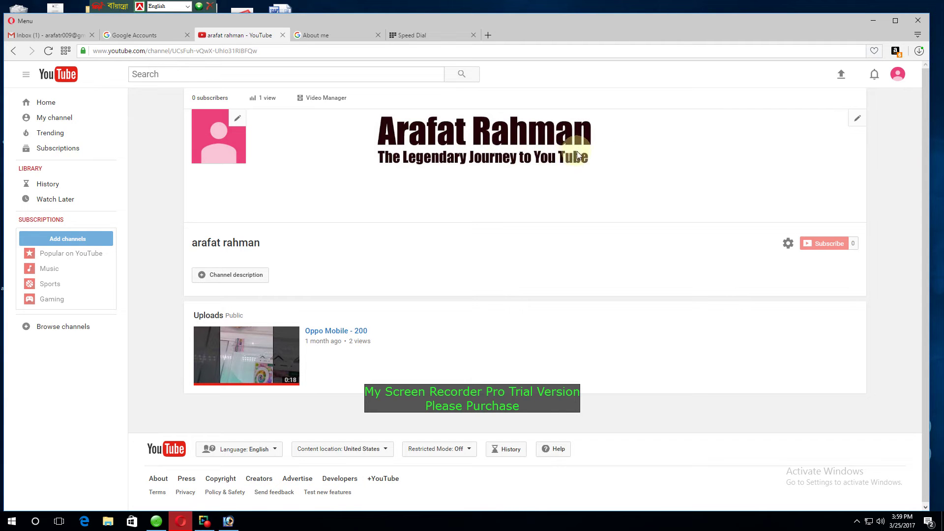
left_click(214, 521)
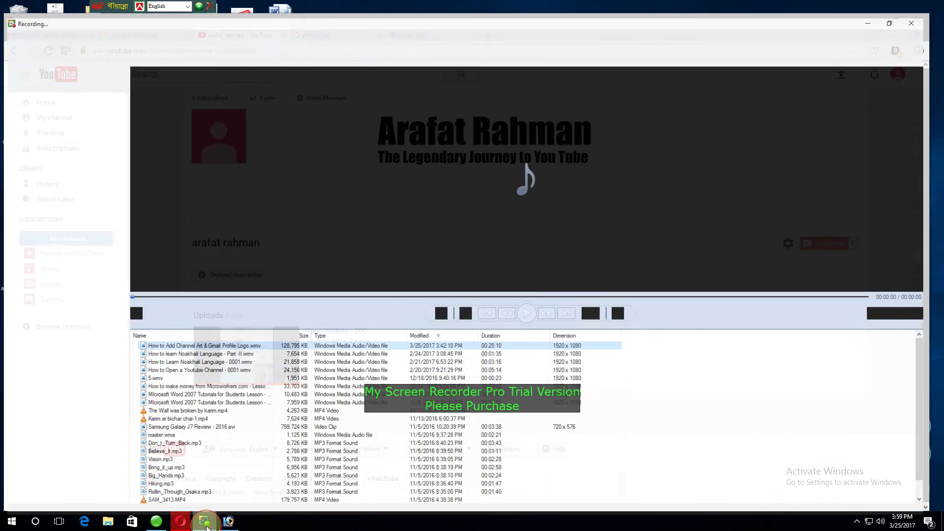